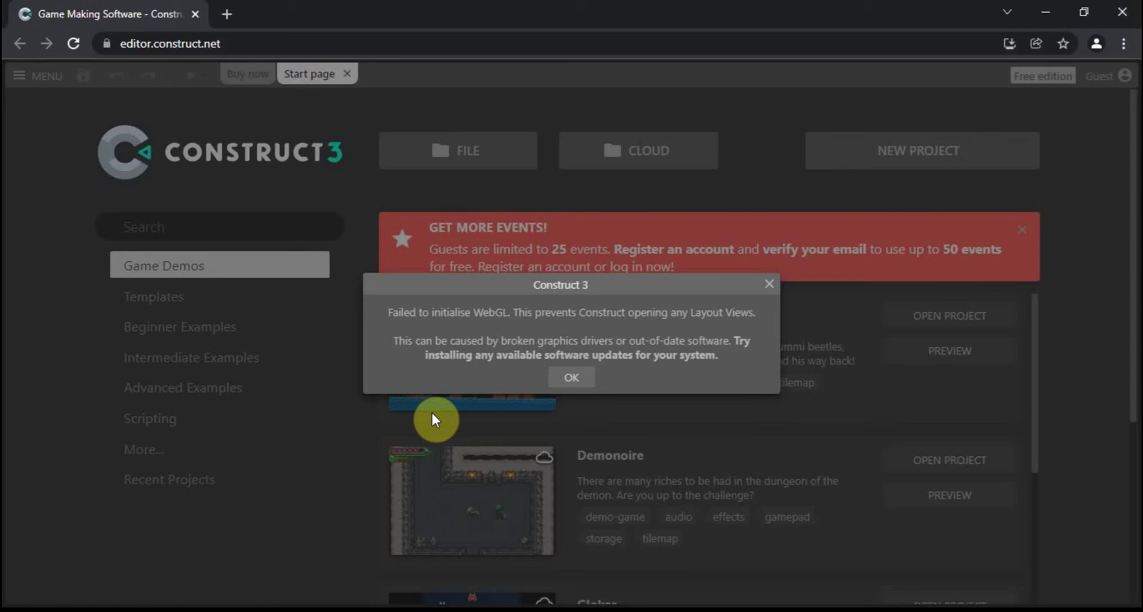
- Load chrome://gpu in a new tab, showing WebGL and WebGL2 as Disabled
{"action": "left_click", "coordinate": [227, 13]}
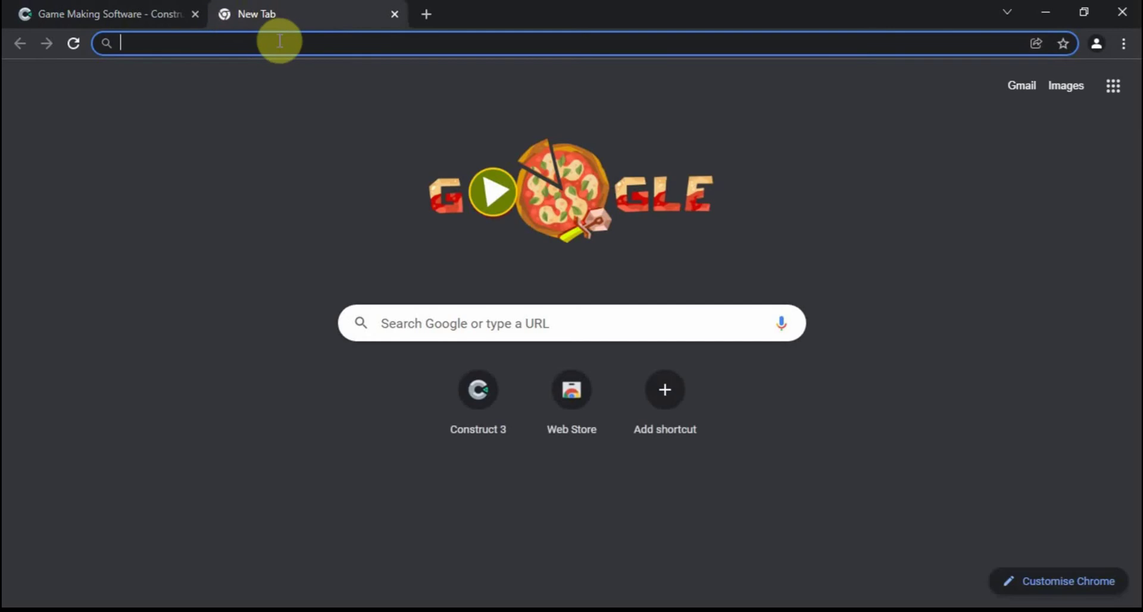
{"action": "type", "text": "c"}
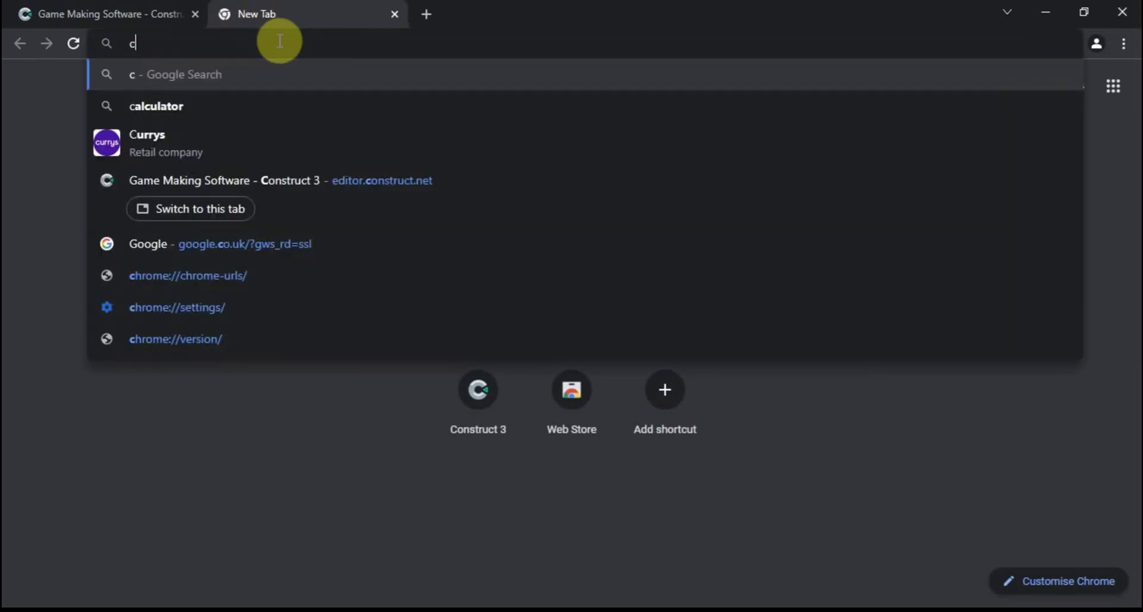
{"action": "type", "text": "hrome;"}
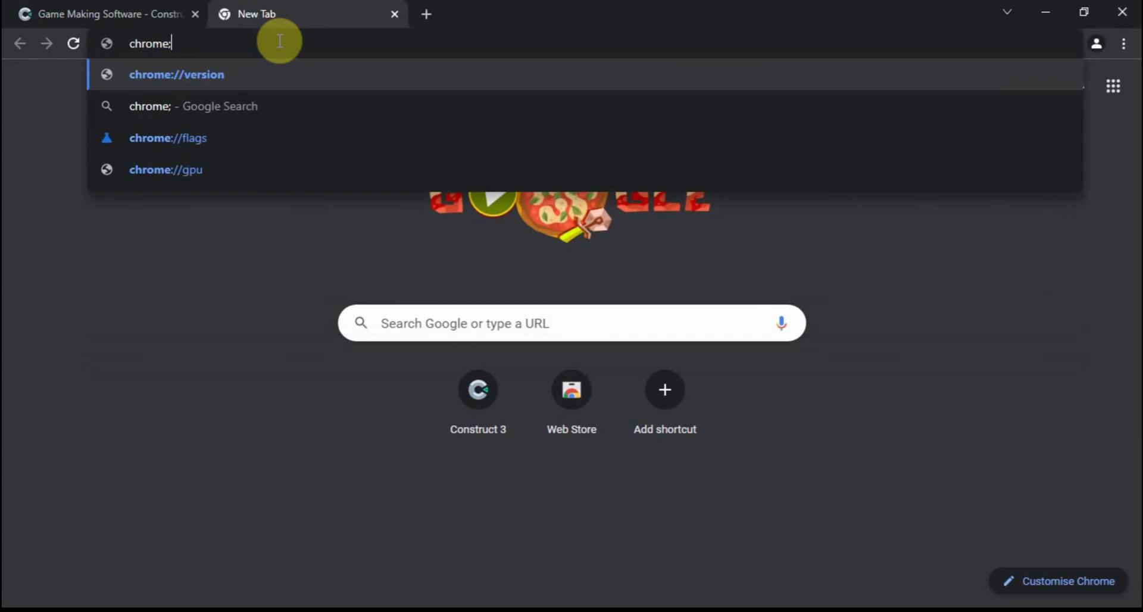
{"action": "type", "text": "//"}
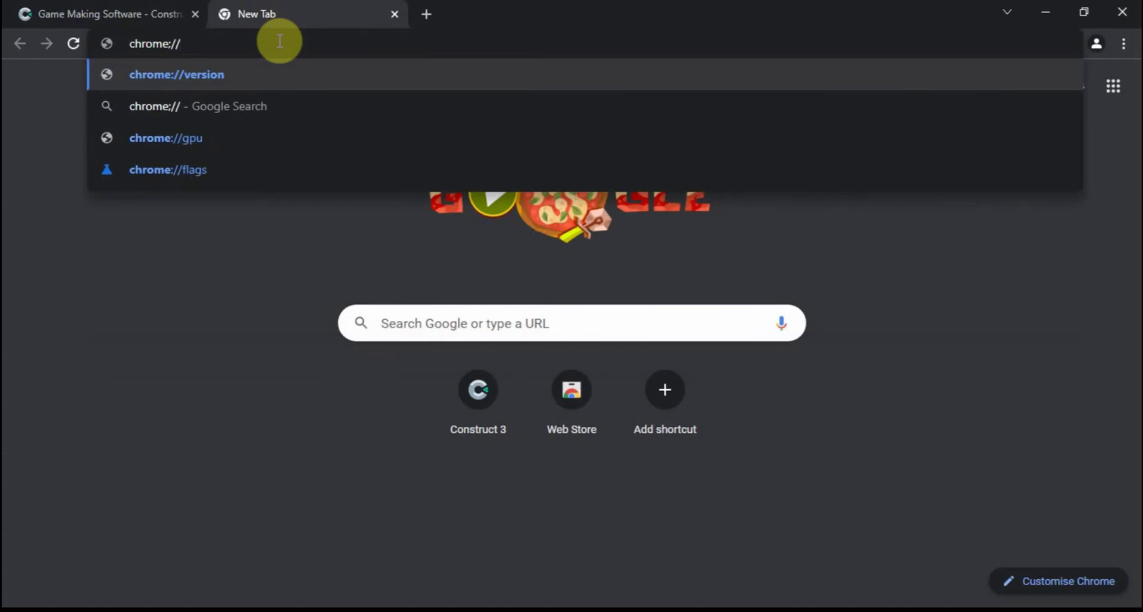
{"action": "type", "text": "gpu"}
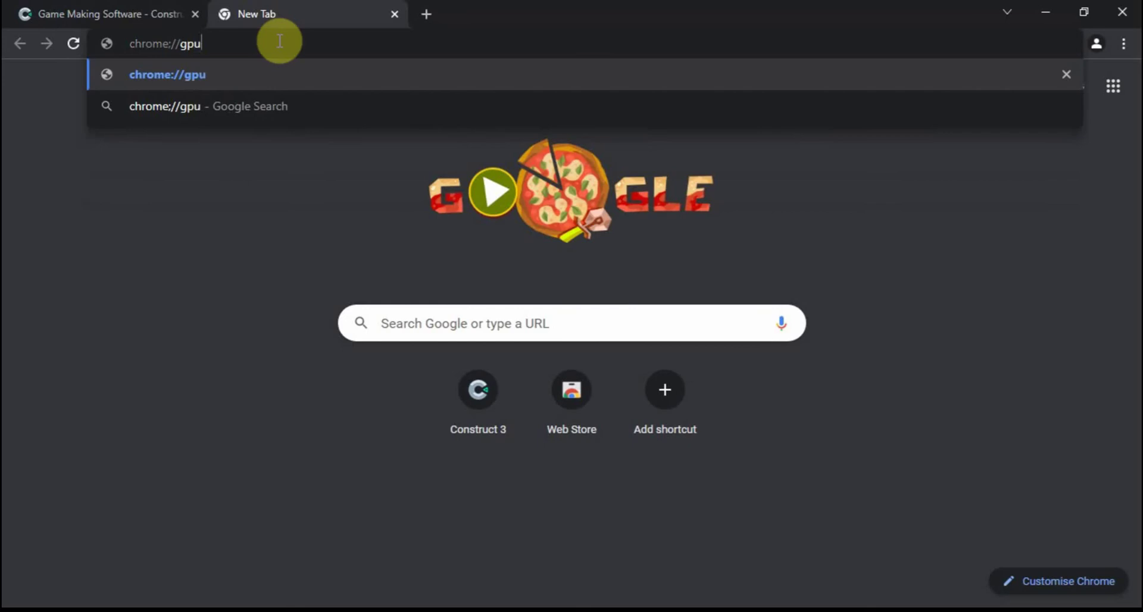
{"action": "key", "text": "Return"}
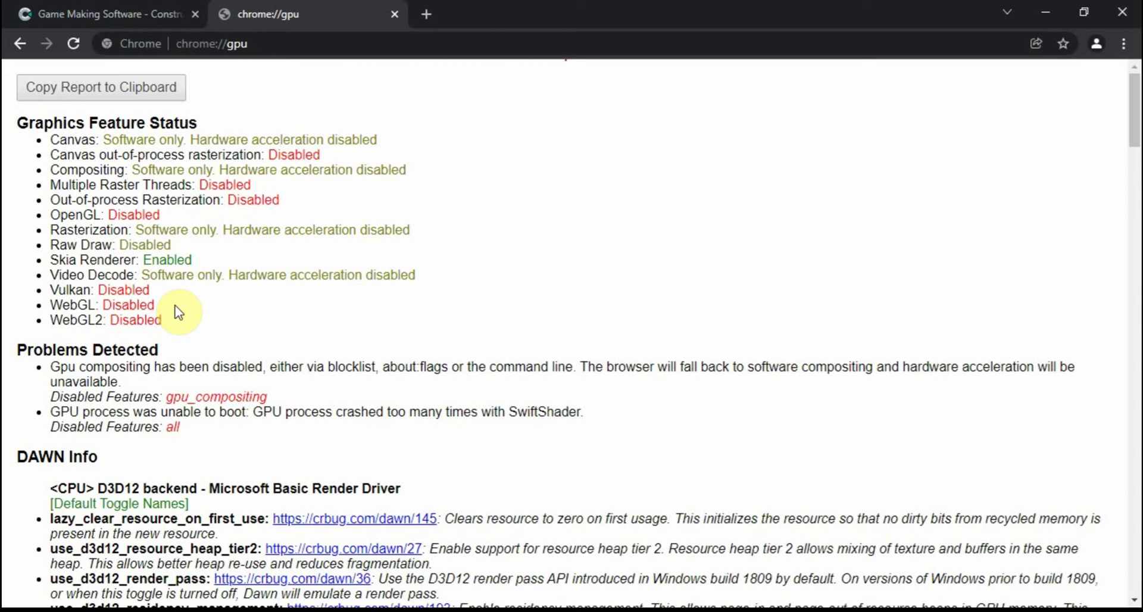
- Open chrome://flags in a new tab and search the page for webgl
{"action": "left_click", "coordinate": [429, 15]}
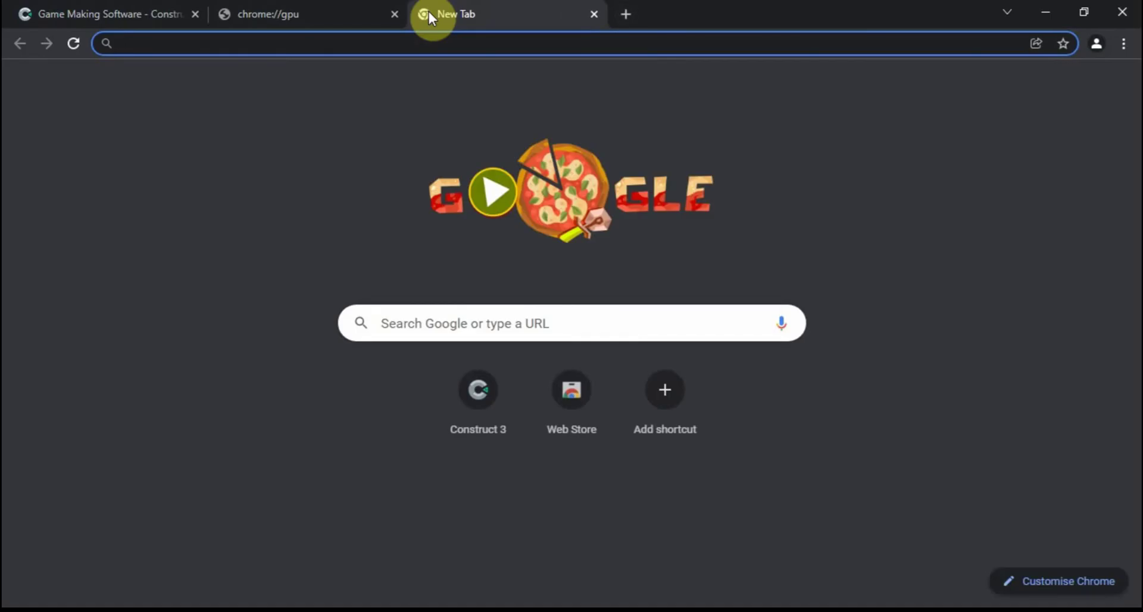
{"action": "type", "text": "chr"}
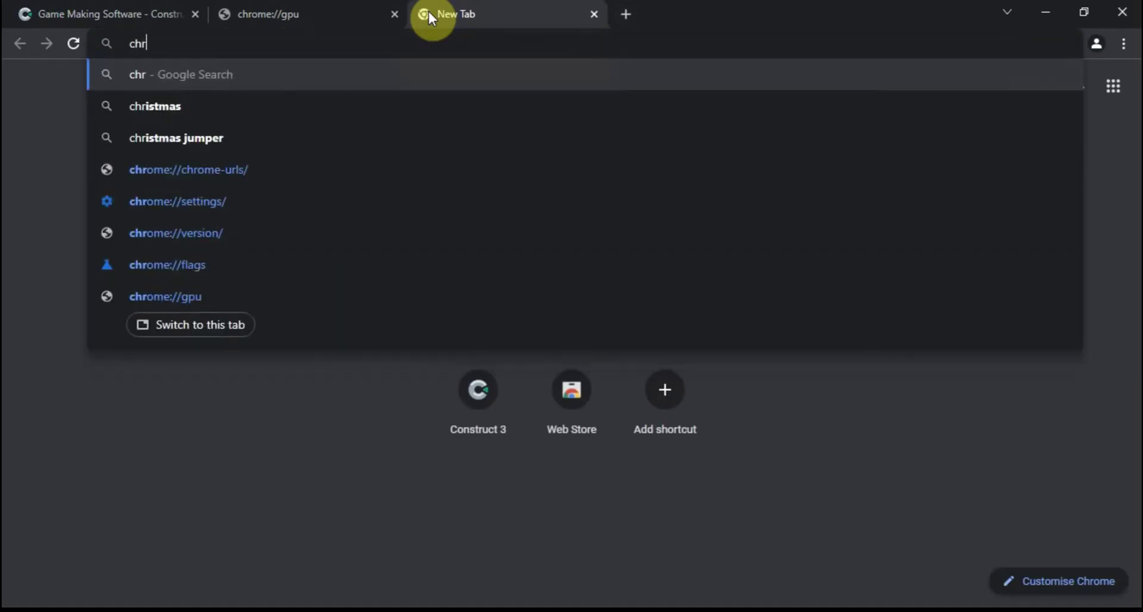
{"action": "type", "text": "ome"}
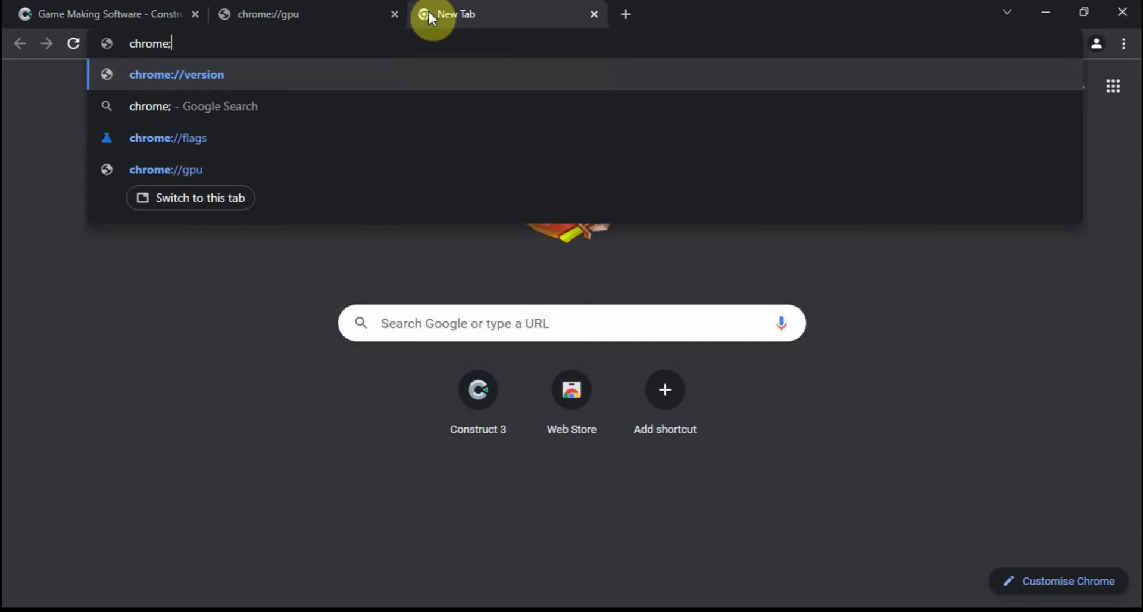
{"action": "type", "text": "://flags"}
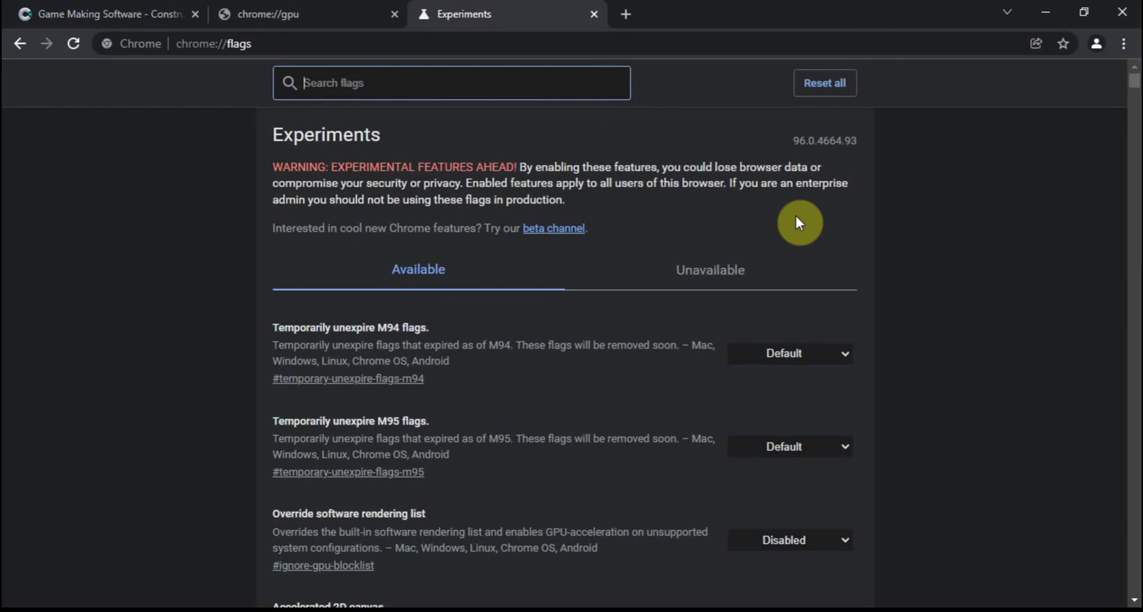
{"action": "key", "text": "ctrl+f"}
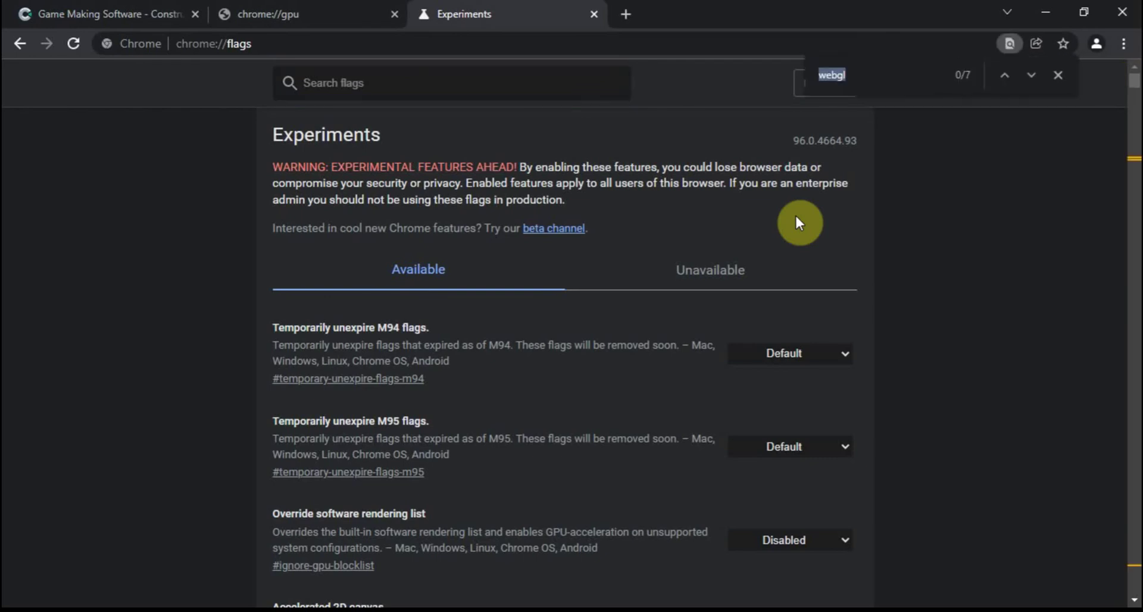
{"action": "left_click", "coordinate": [853, 73]}
{"action": "key", "text": "Return"}
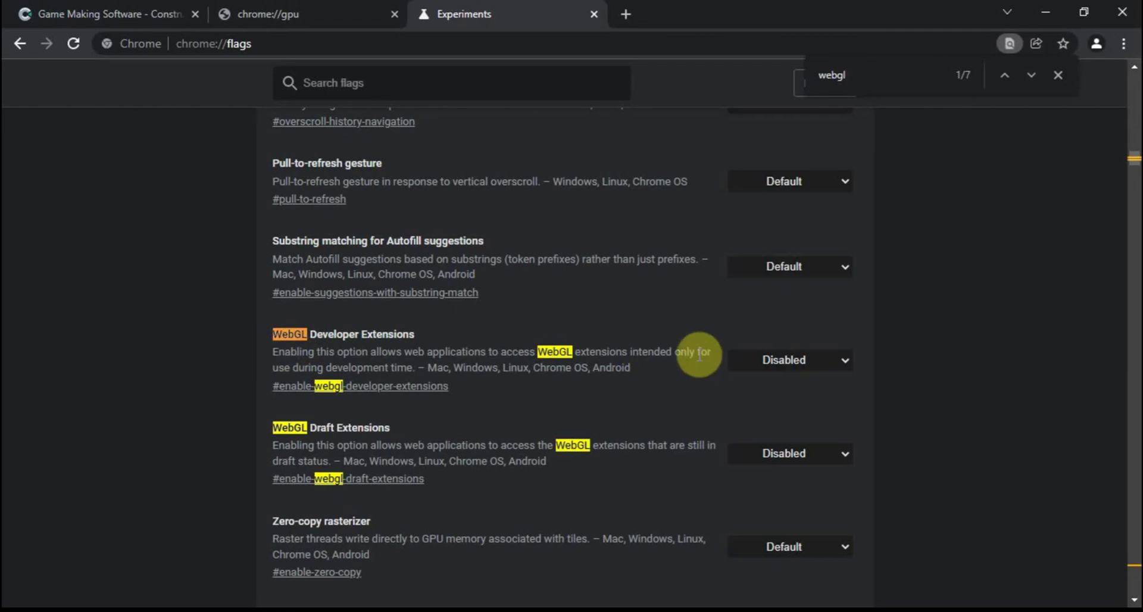
- Enable WebGL Developer Extensions and WebGL Draft Extensions, recheck the GPU report, then minimise Chrome
{"action": "left_click", "coordinate": [846, 361]}
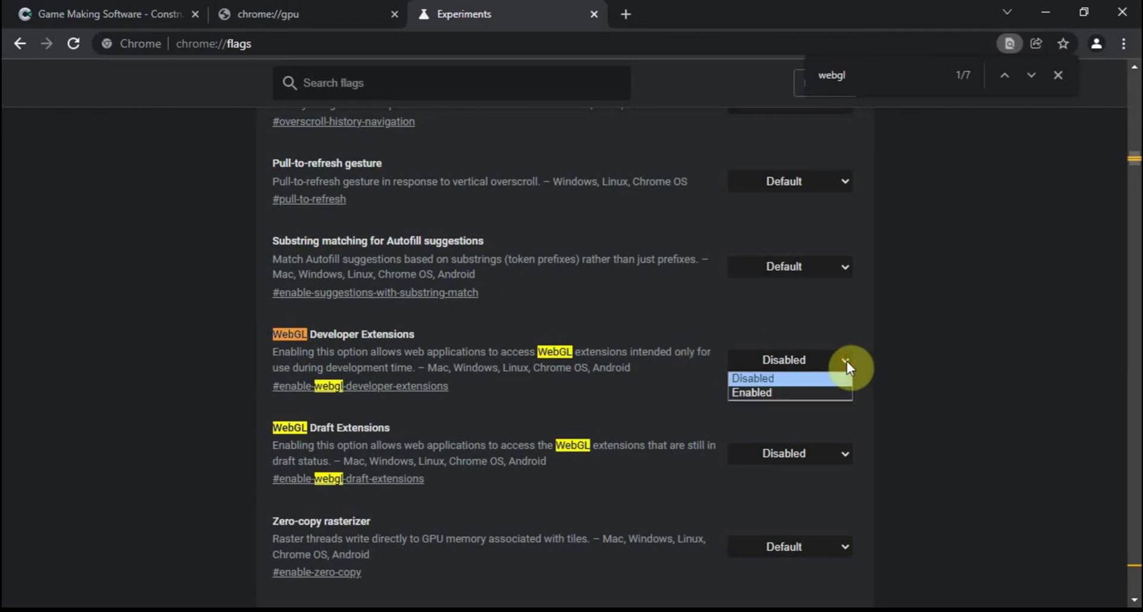
{"action": "left_click", "coordinate": [800, 393]}
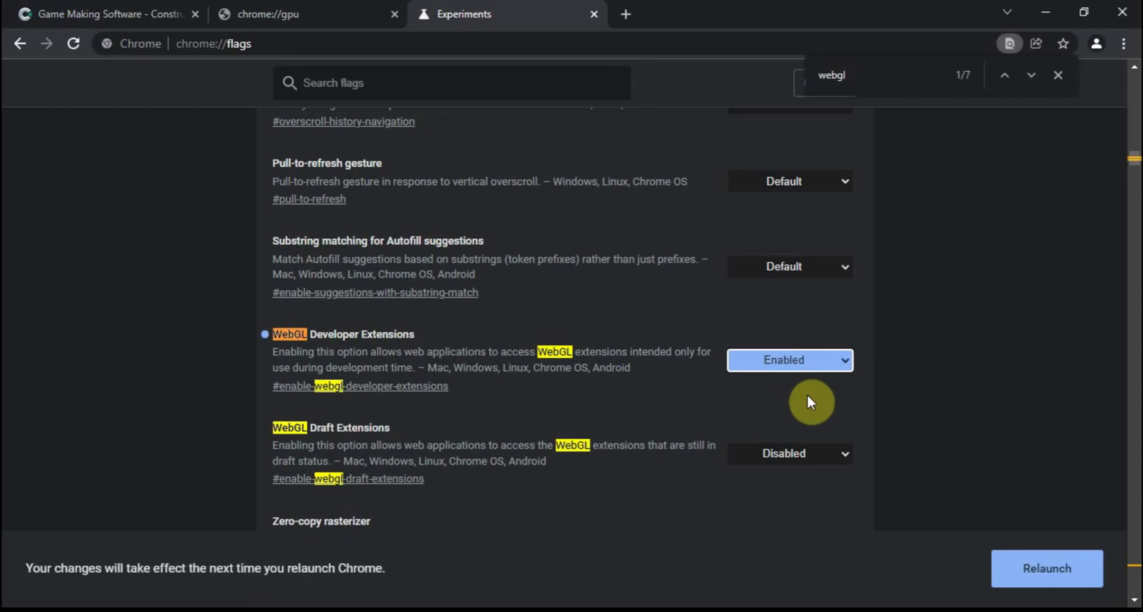
{"action": "left_click", "coordinate": [844, 455]}
{"action": "left_click", "coordinate": [799, 481]}
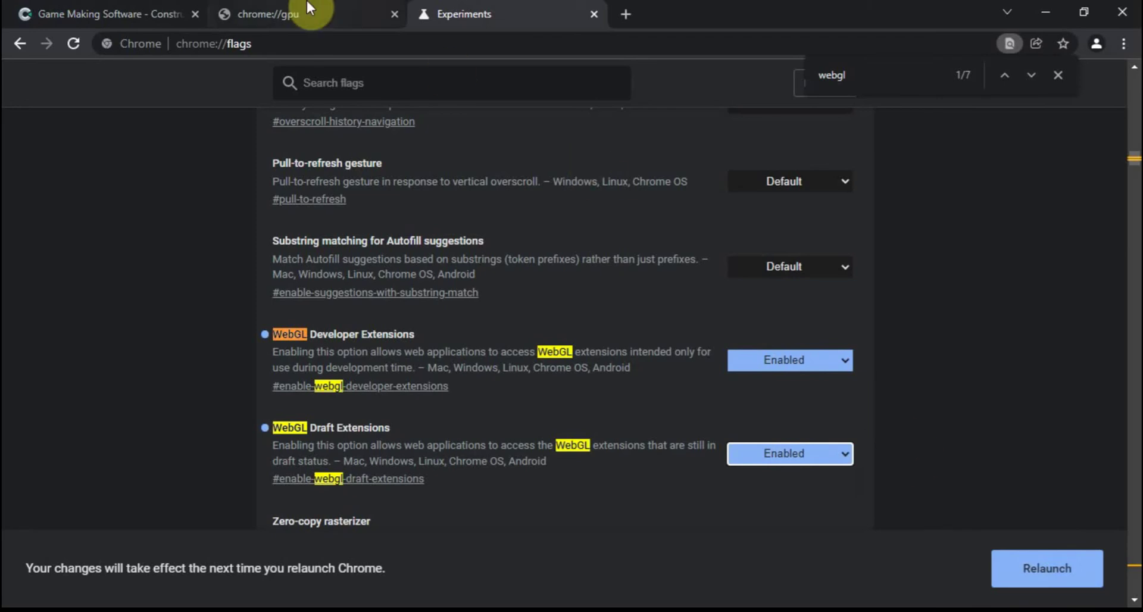
{"action": "left_click", "coordinate": [291, 4]}
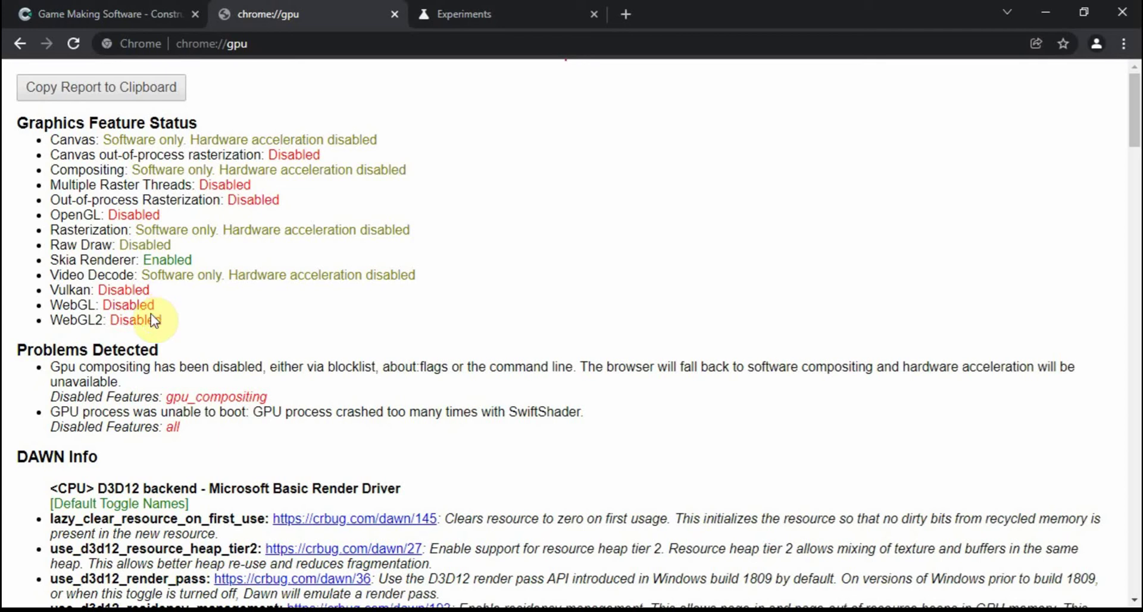
{"action": "left_click", "coordinate": [1045, 8]}
- Search the Start menu for 'device manager' and launch Device Manager
{"action": "left_click", "coordinate": [1046, 12]}
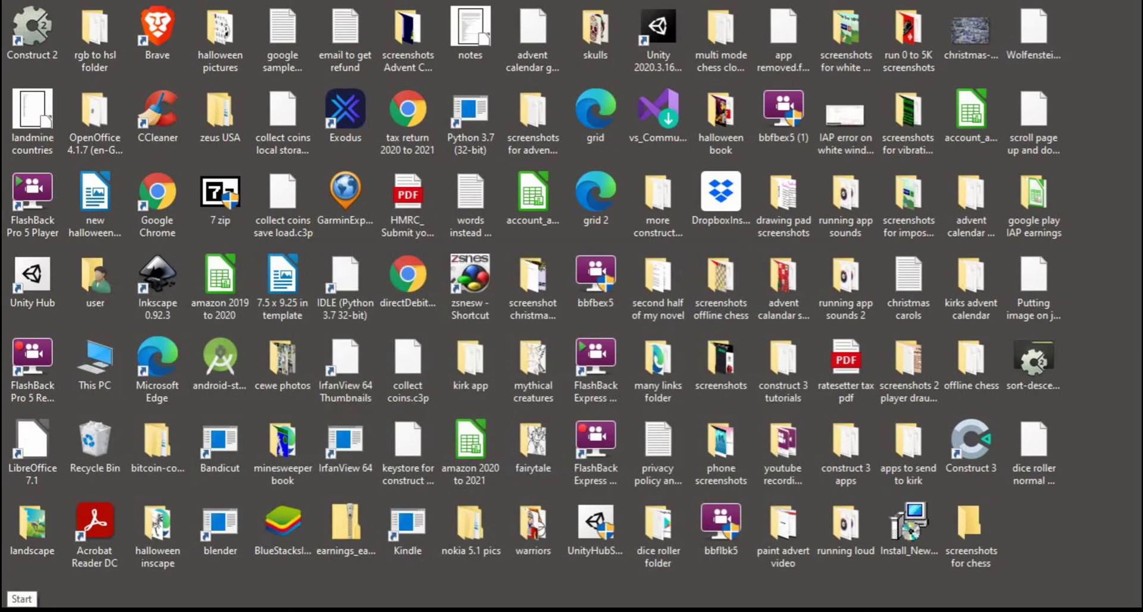
{"action": "left_click", "coordinate": [12, 605]}
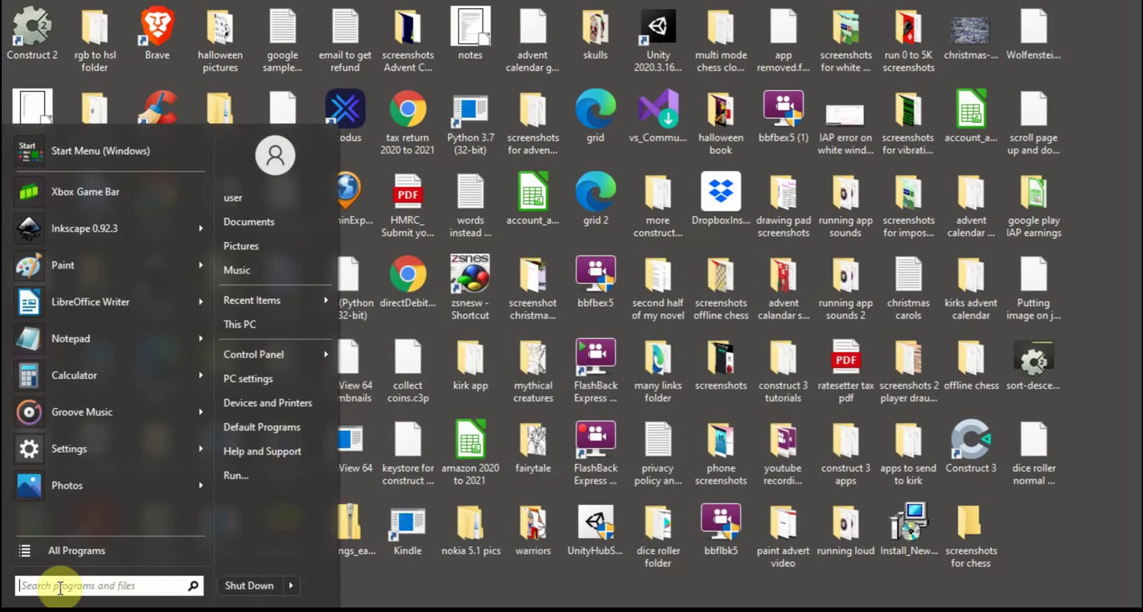
{"action": "type", "text": "devi"}
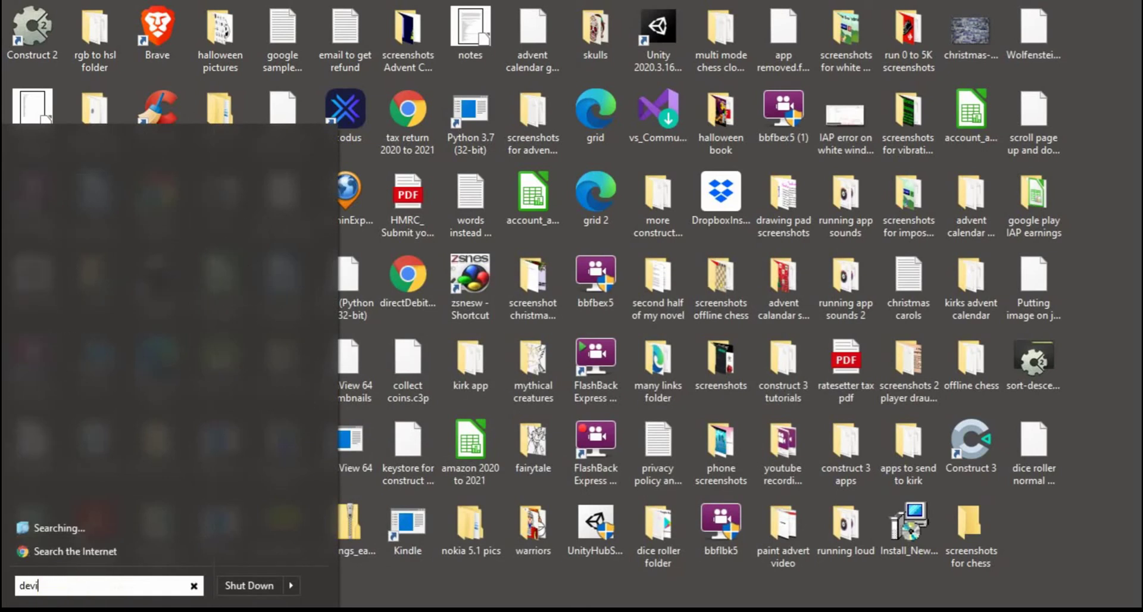
{"action": "type", "text": "ce manager"}
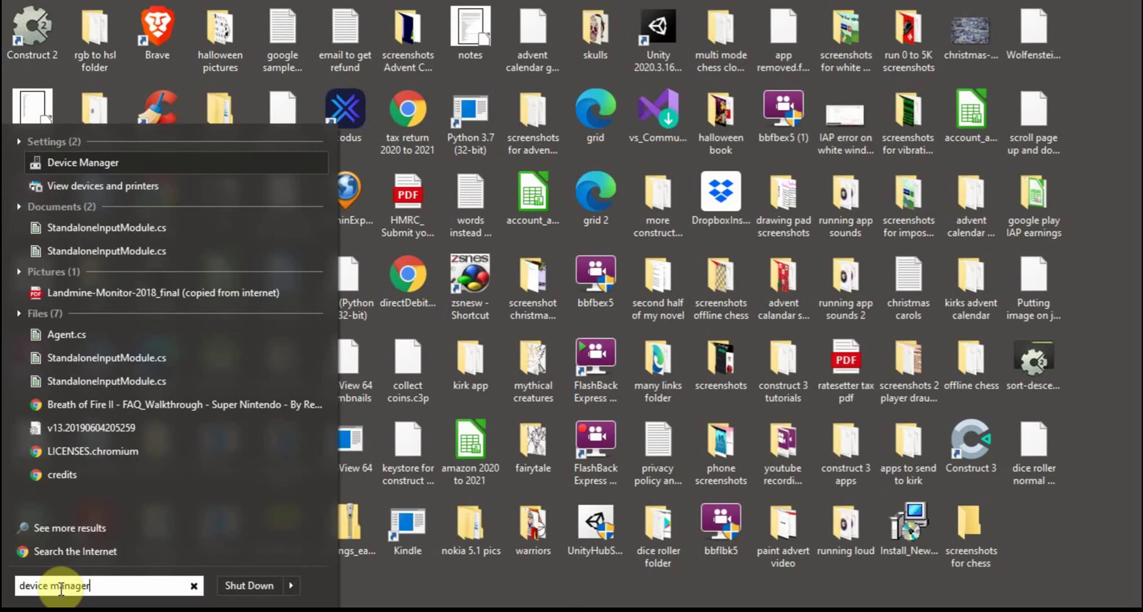
{"action": "left_click", "coordinate": [102, 166]}
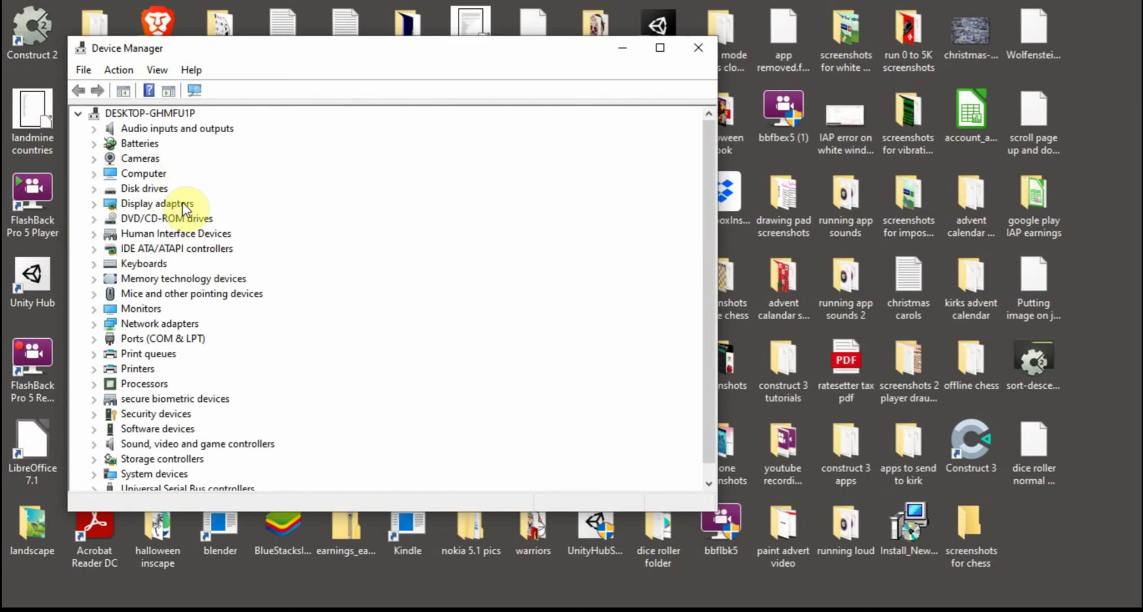
- Expand Display adaptors and bring up the driver options for Intel(R) HD Graphics 4000
{"action": "left_click", "coordinate": [94, 206]}
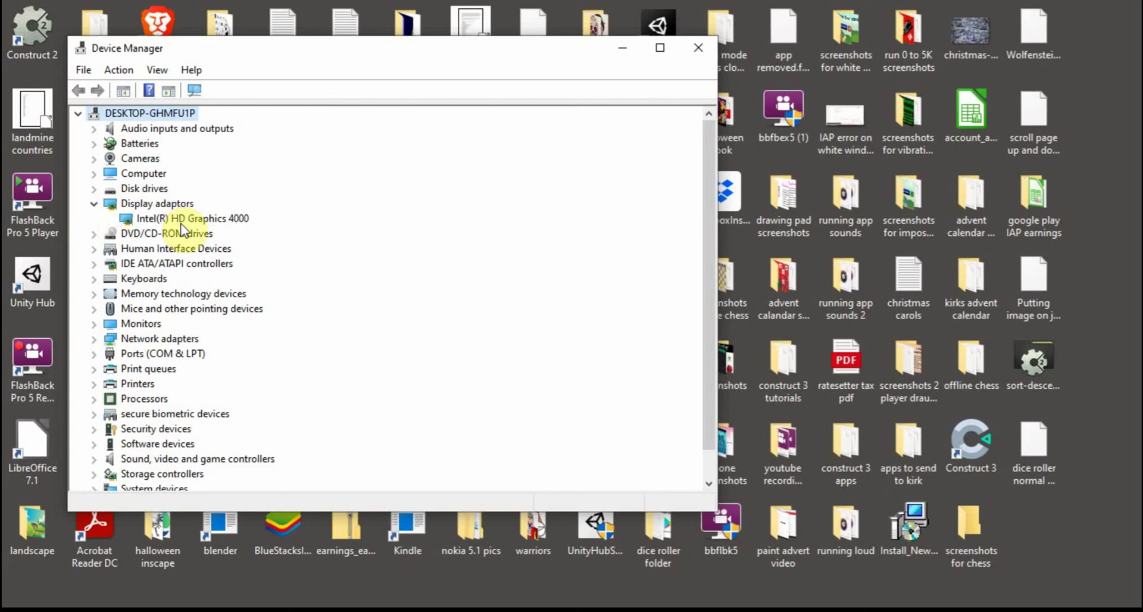
{"action": "left_click", "coordinate": [242, 218]}
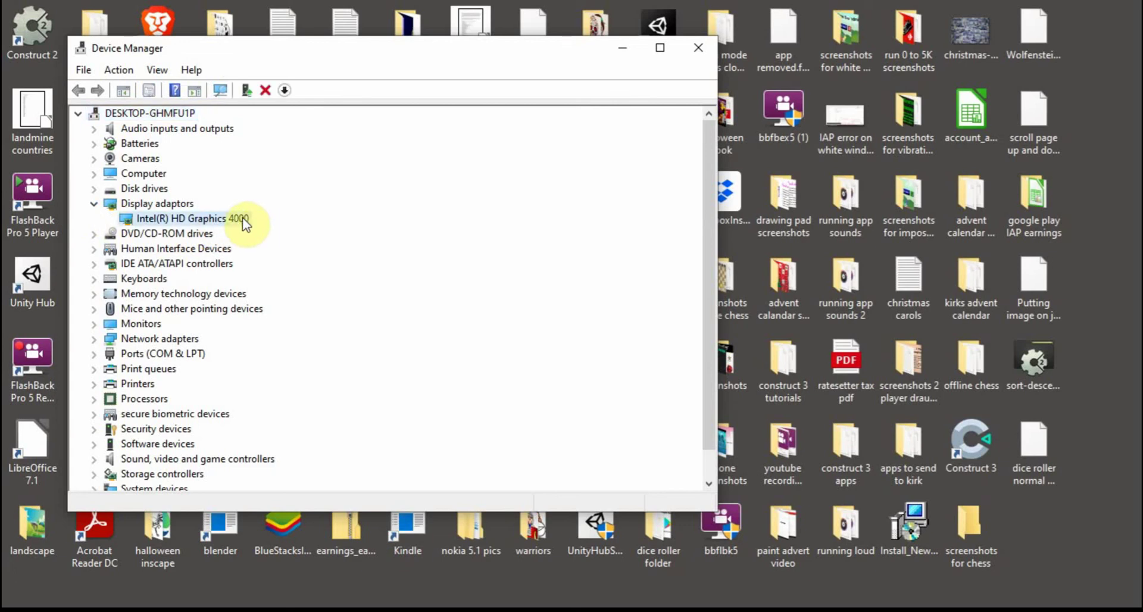
{"action": "right_click", "coordinate": [241, 217]}
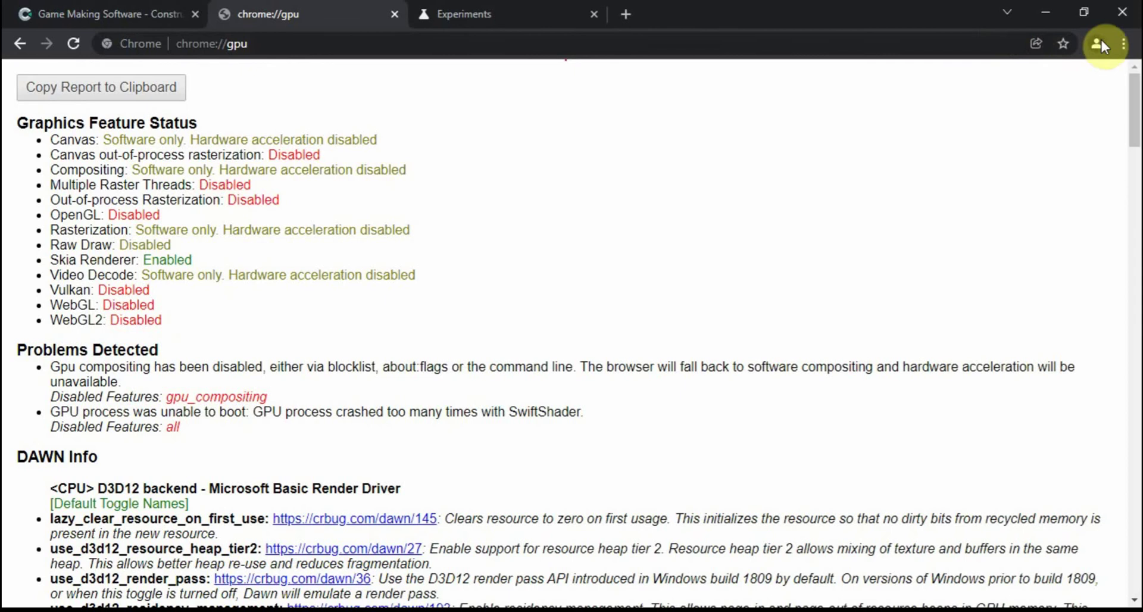
- Check the About Google Chrome page, showing version 96.0.4664.93 up to date
{"action": "left_click", "coordinate": [1125, 44]}
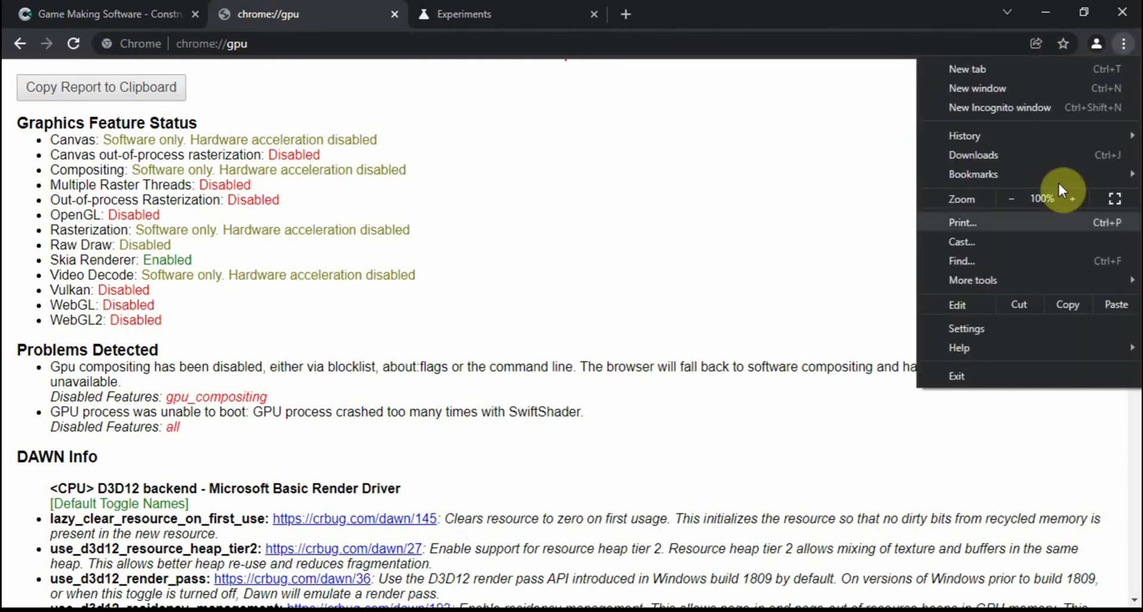
{"action": "mouse_move", "coordinate": [975, 354]}
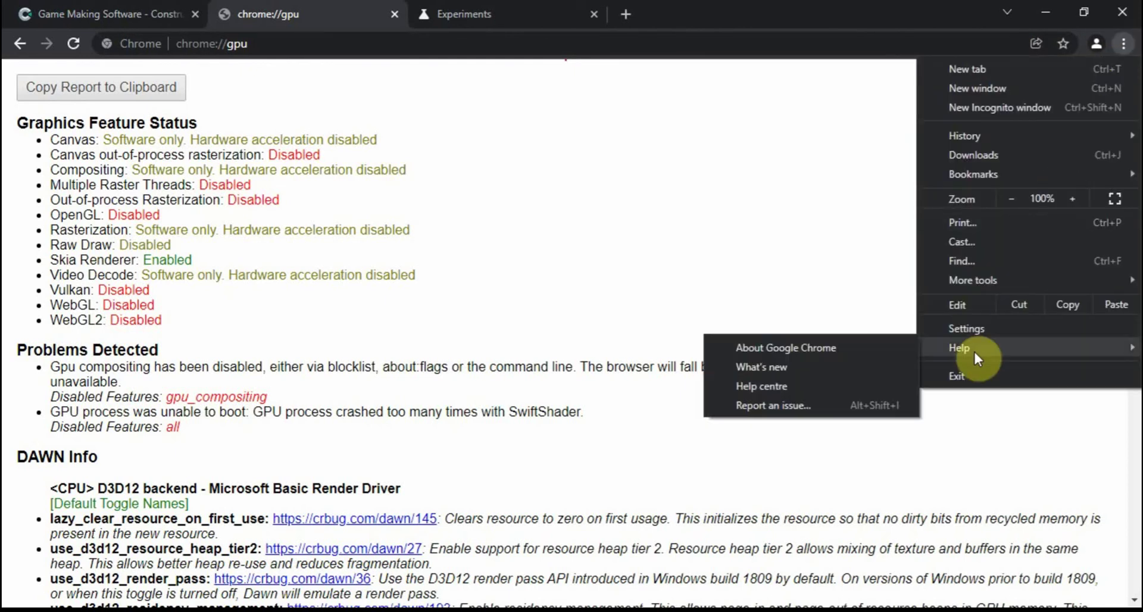
{"action": "left_click", "coordinate": [852, 350]}
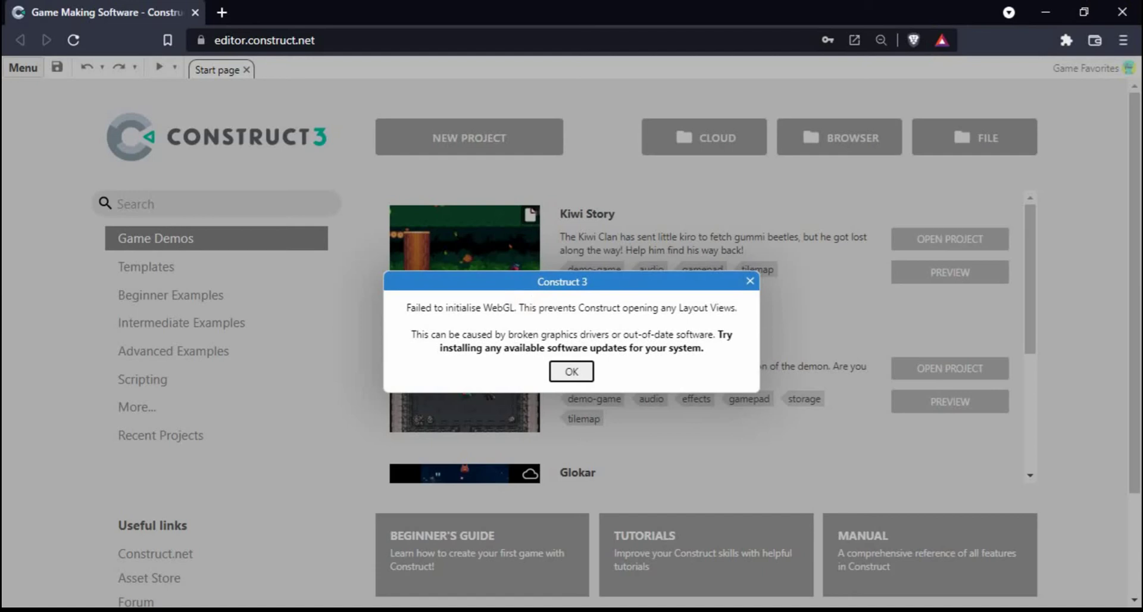
- Open About Brave to confirm version 1.32.113 is up to date
{"action": "left_click", "coordinate": [1123, 40]}
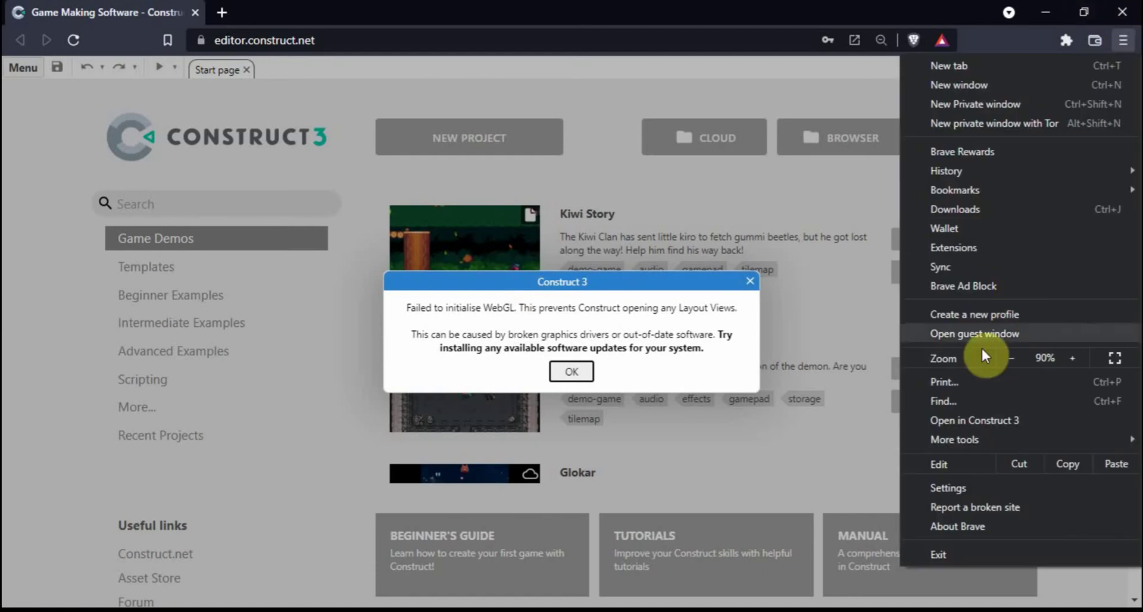
{"action": "left_click", "coordinate": [989, 527]}
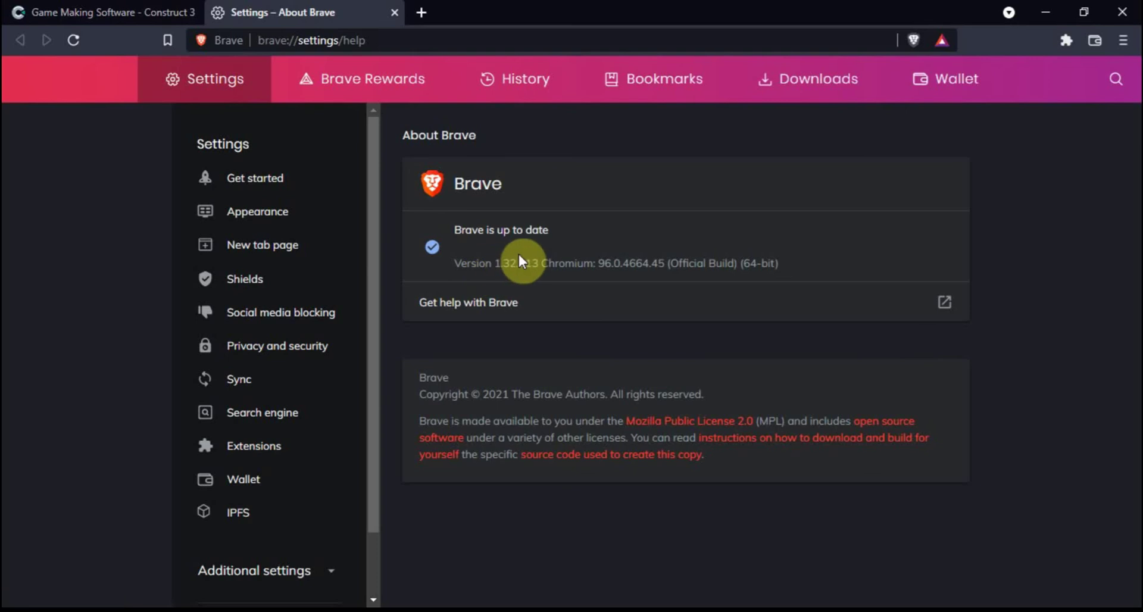
- Go to Brave's System settings via Settings and Additional settings to check hardware acceleration
{"action": "left_click", "coordinate": [1125, 43]}
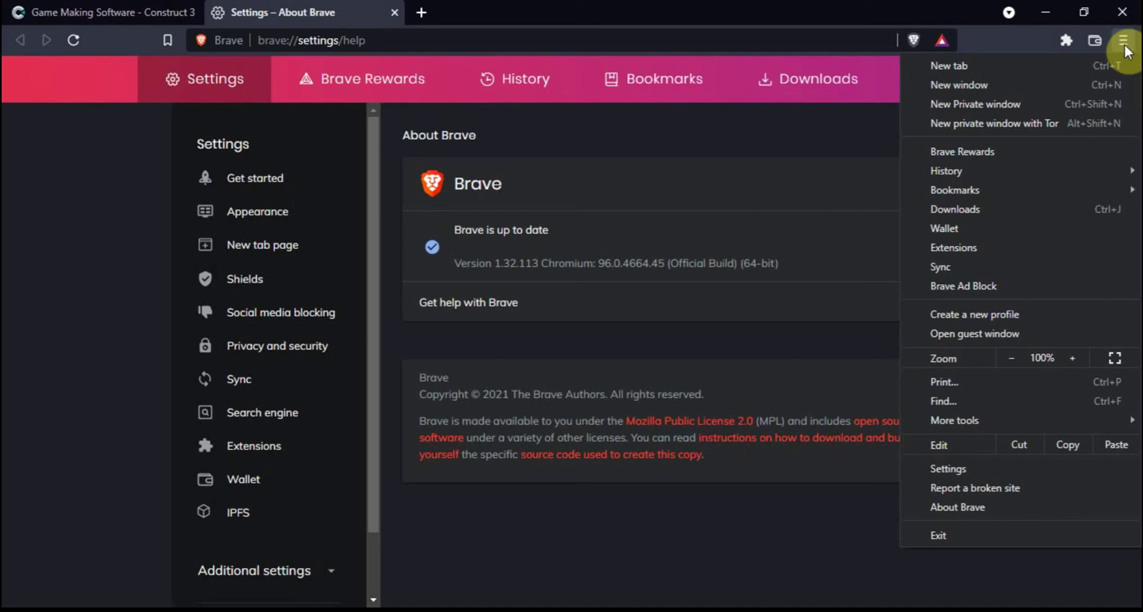
{"action": "left_click", "coordinate": [949, 471]}
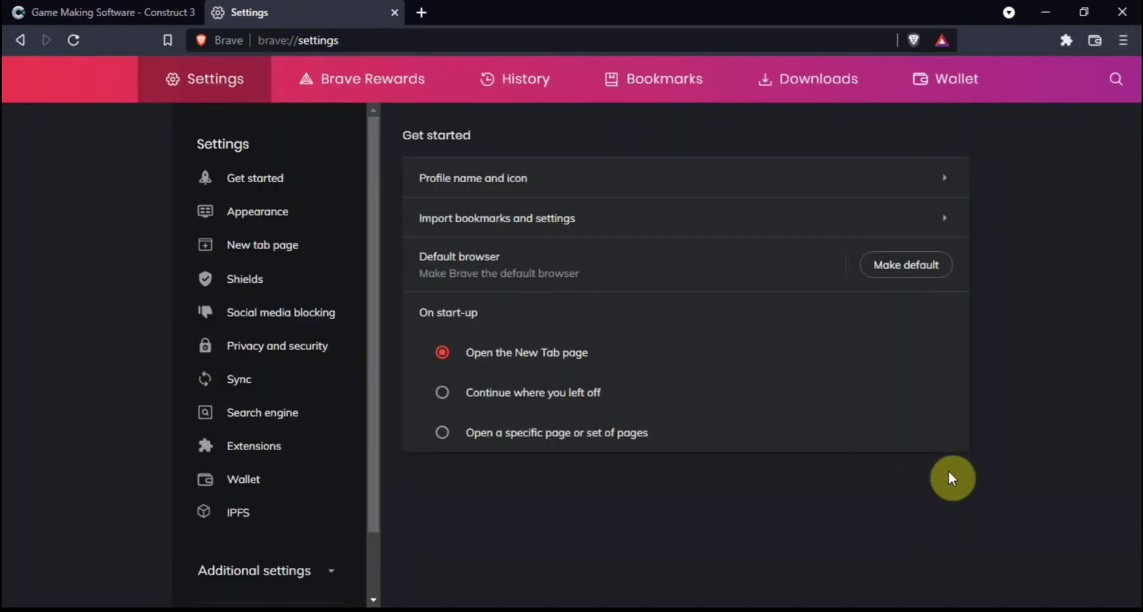
{"action": "left_click", "coordinate": [327, 573]}
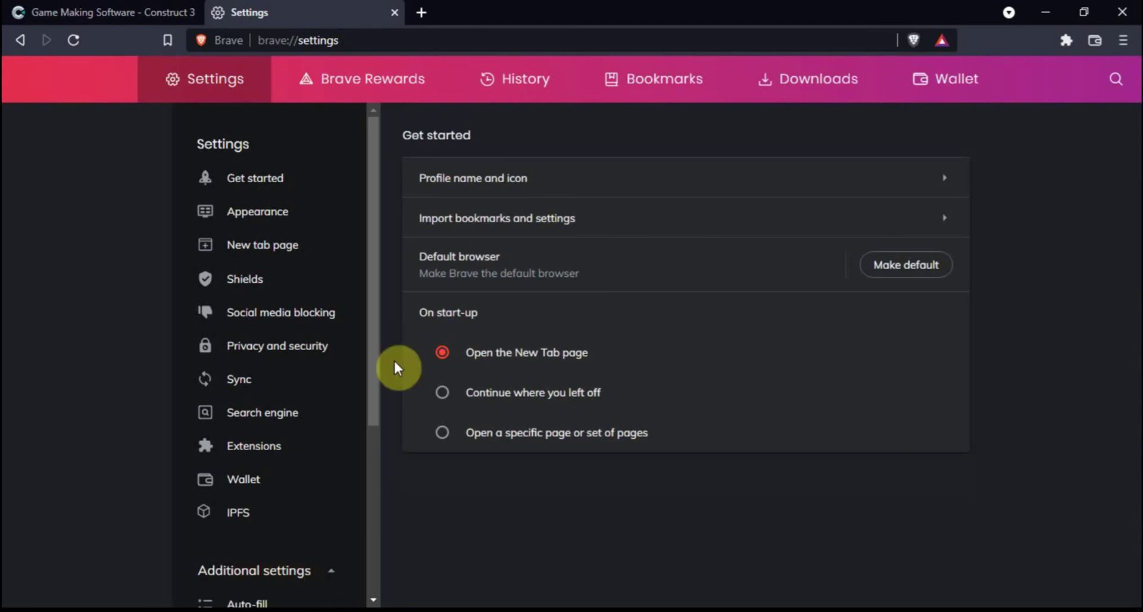
{"action": "left_click_drag", "start_coordinate": [373, 355], "coordinate": [381, 499]}
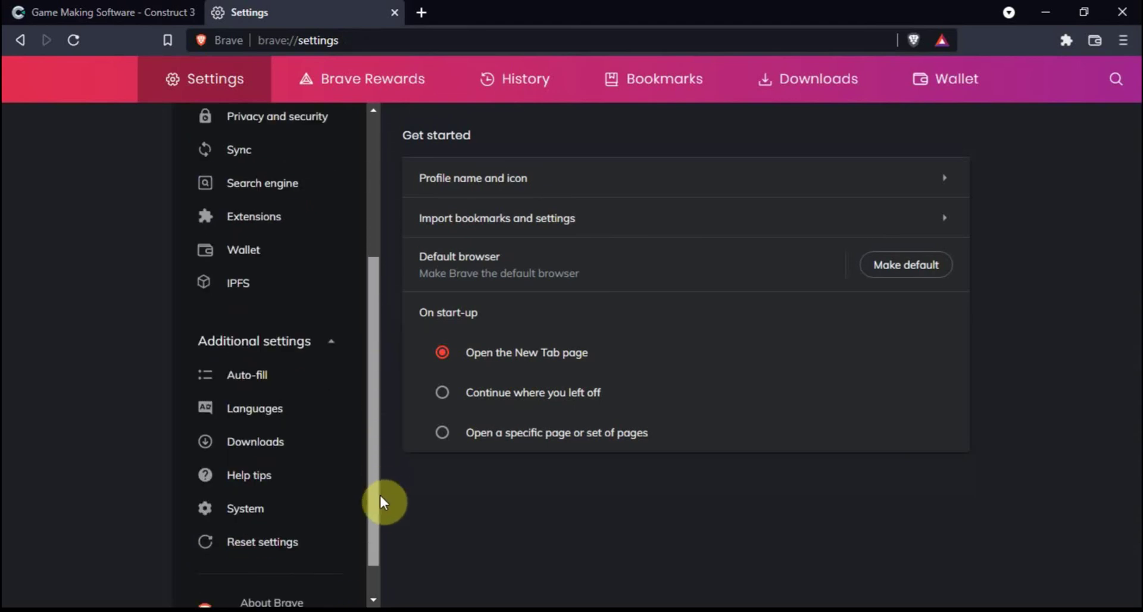
{"action": "left_click", "coordinate": [258, 517]}
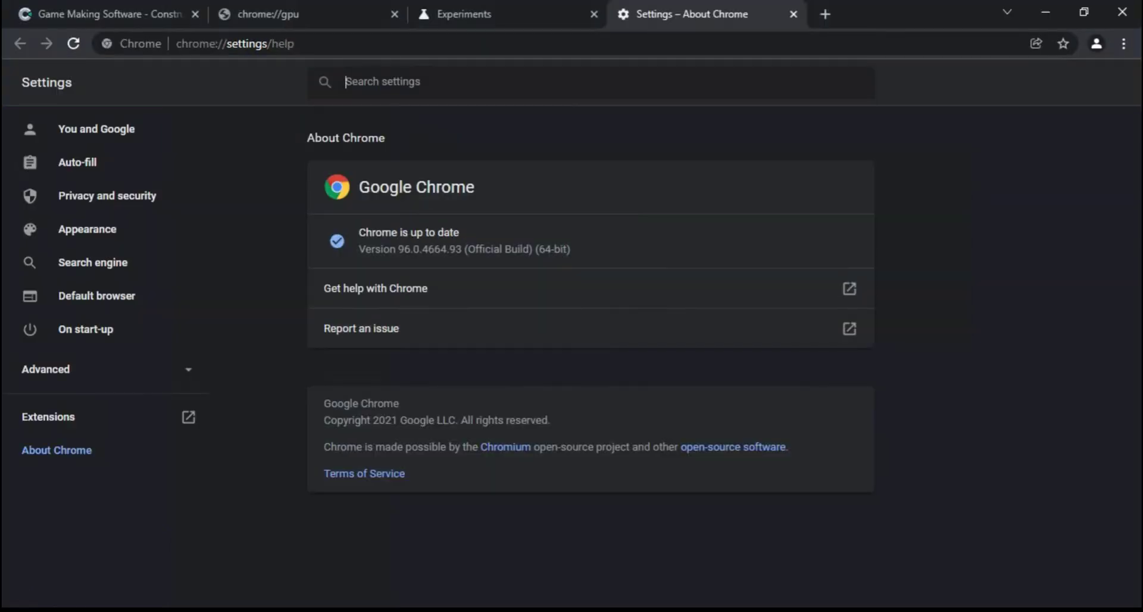
- Open Chrome's Advanced System settings to confirm hardware acceleration is switched on
{"action": "left_click", "coordinate": [1124, 44]}
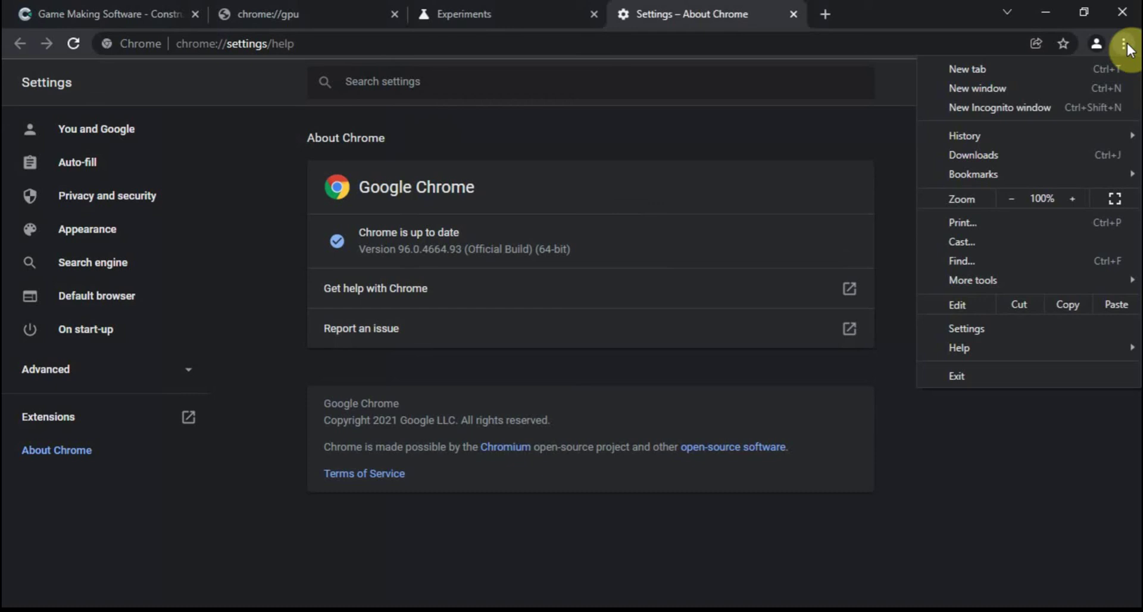
{"action": "left_click", "coordinate": [980, 330]}
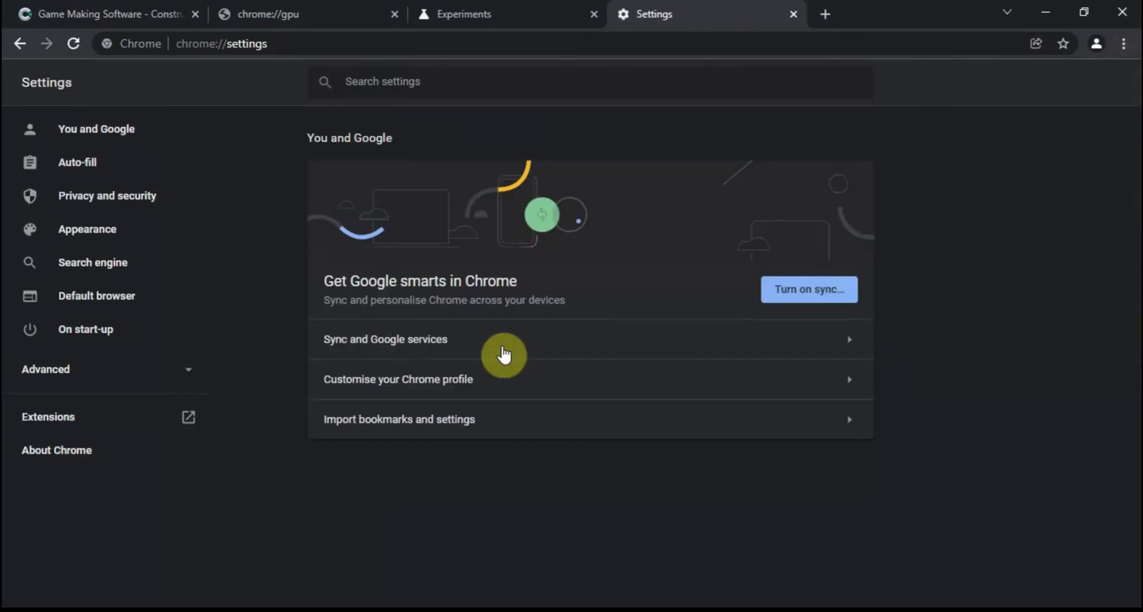
{"action": "left_click", "coordinate": [189, 372]}
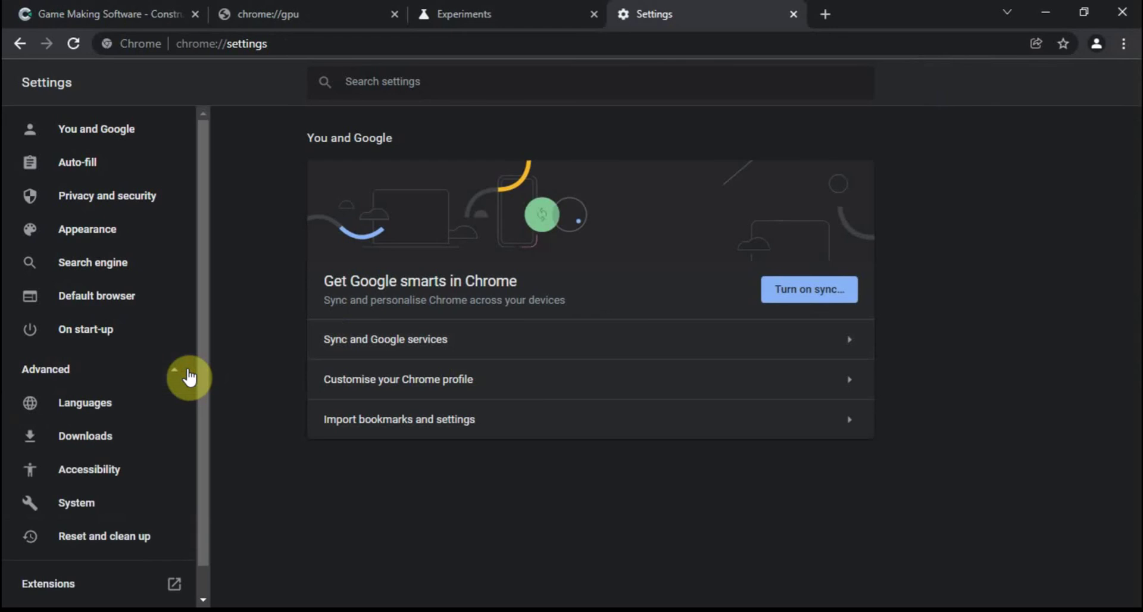
{"action": "left_click", "coordinate": [78, 503]}
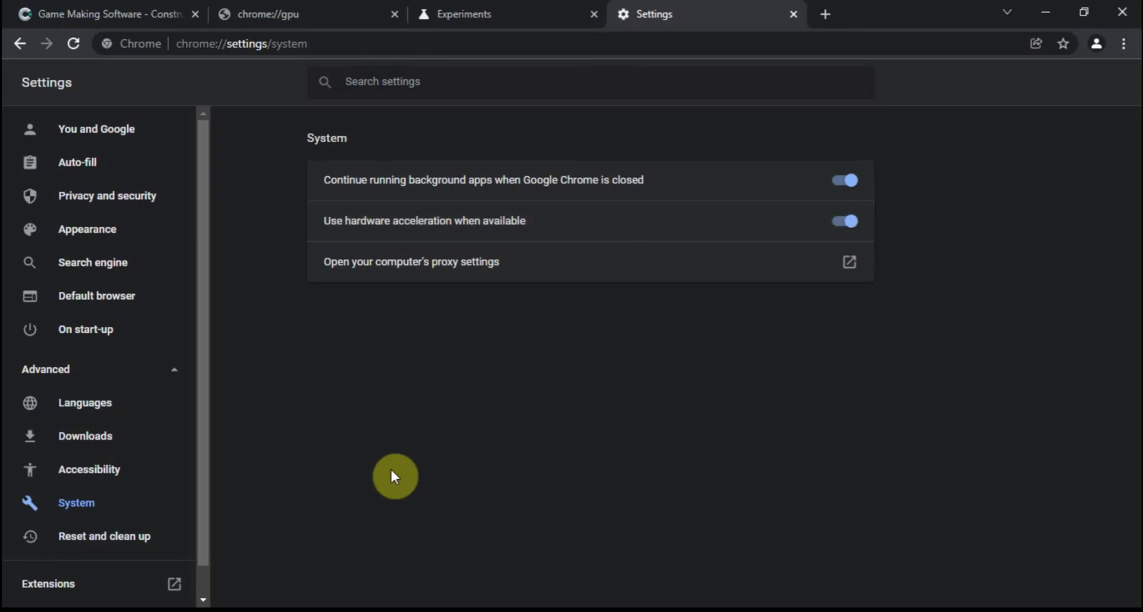
{"action": "key", "text": "alt+Tab"}
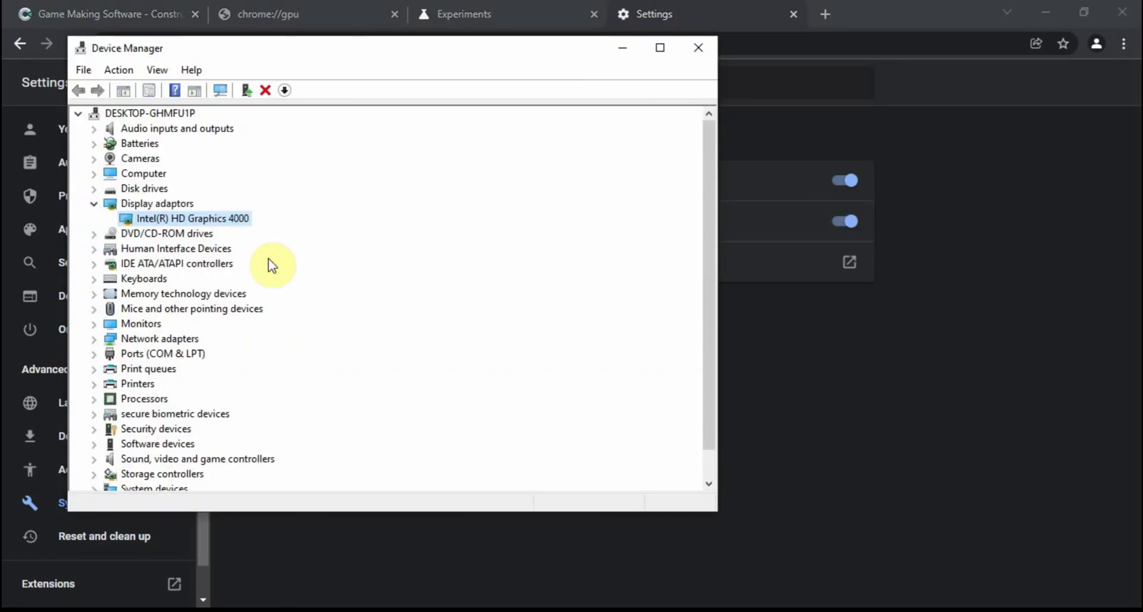